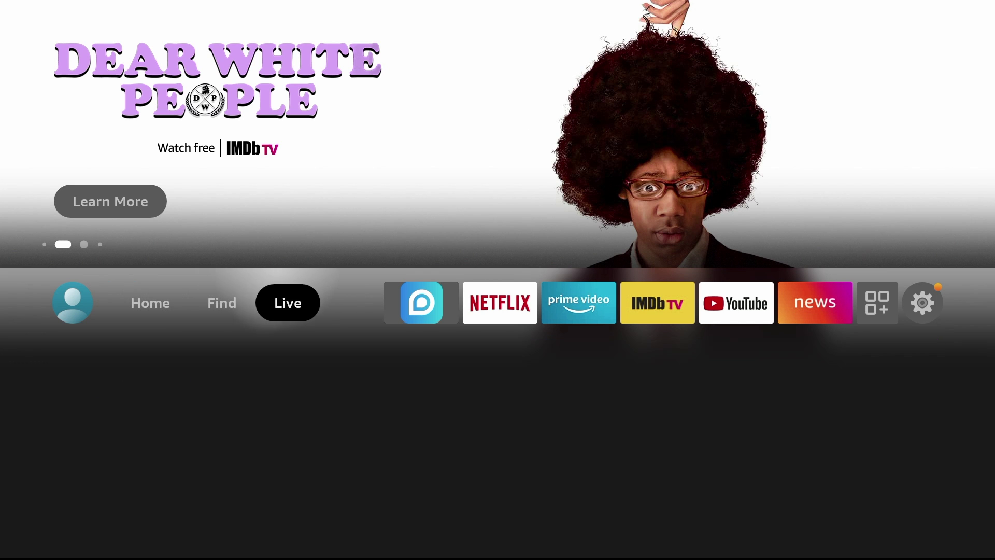
{"action": "key", "text": "Right"}
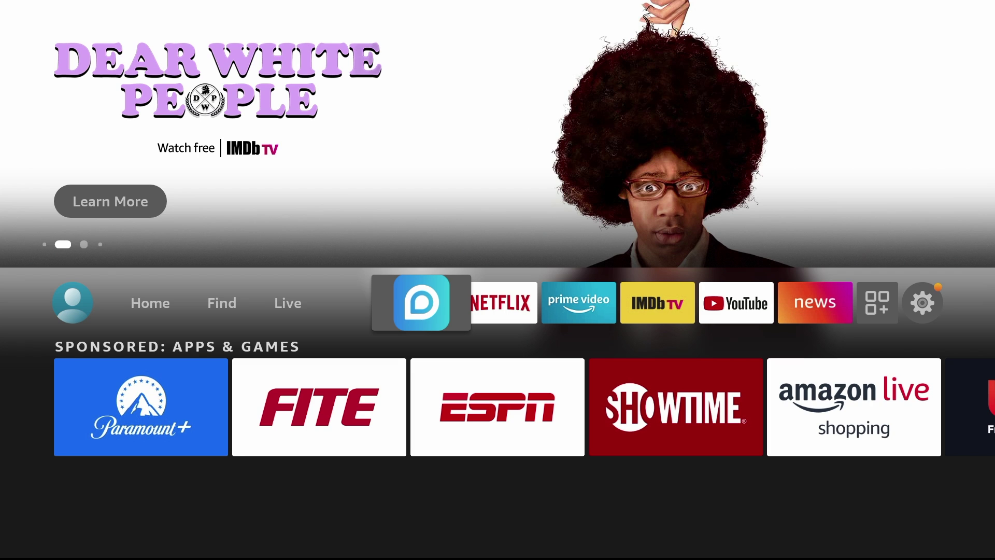
- Launch Reolink, allow media access, and open the NVR login form
{"action": "key", "text": "Return"}
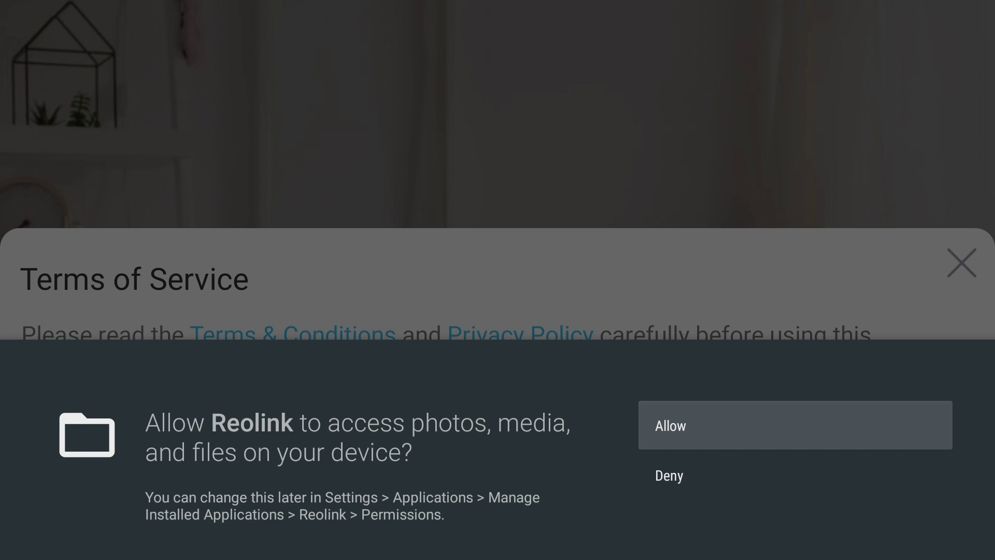
{"action": "key", "text": "Return"}
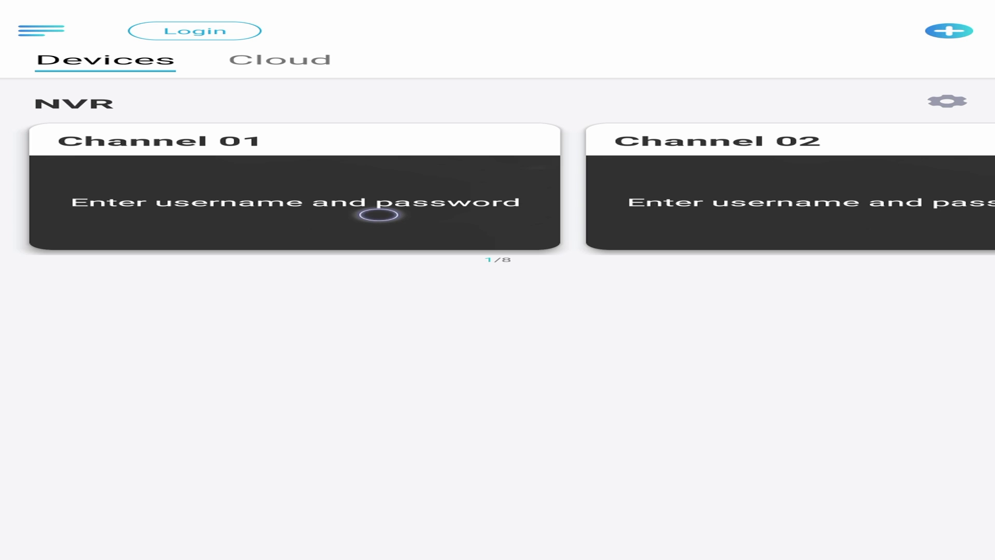
{"action": "left_click", "coordinate": [378, 215]}
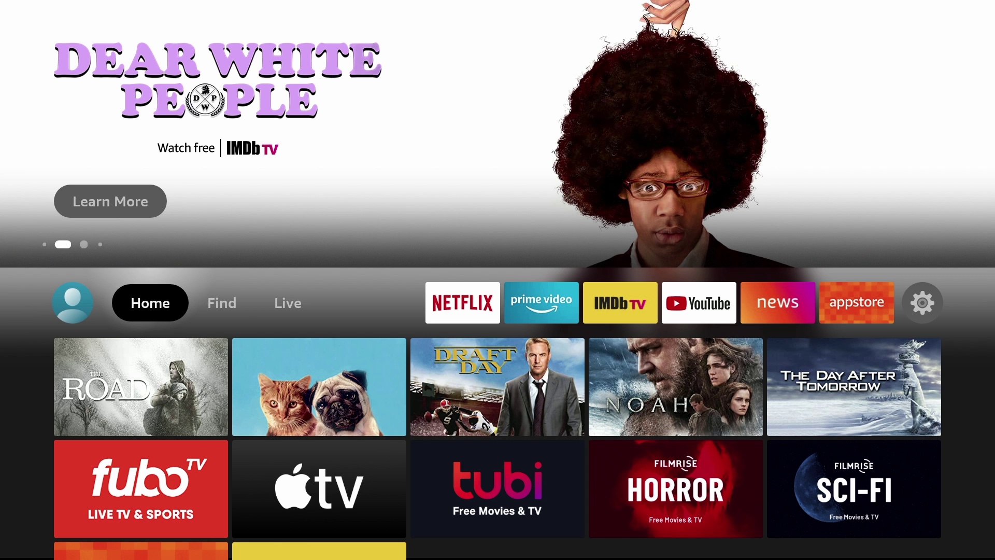
- Search 'Dow' in Find and download the Downloader app from its details page
{"action": "key", "text": "Right"}
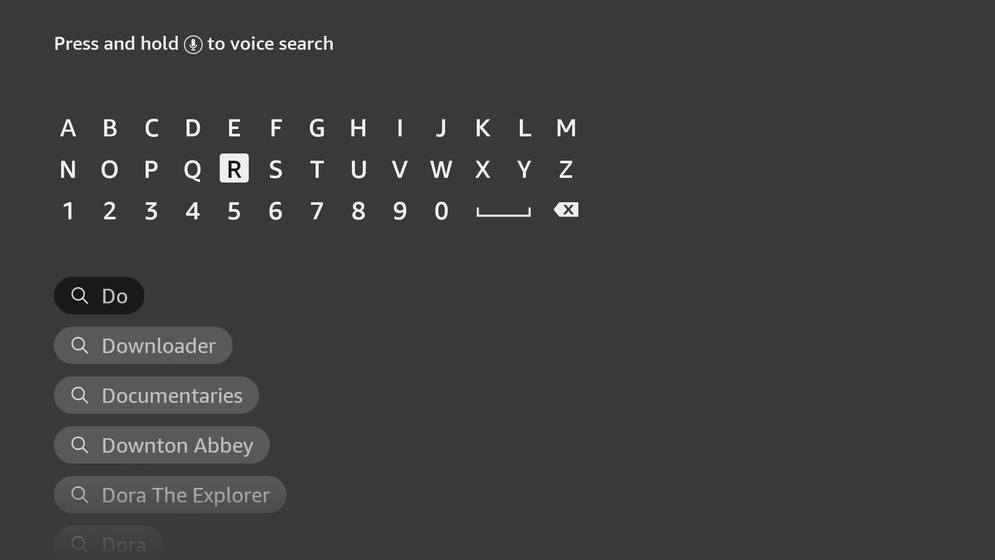
{"action": "key", "text": "Right"}
{"action": "key", "text": "Right"}
{"action": "key", "text": "Right"}
{"action": "key", "text": "Right"}
{"action": "key", "text": "Right"}
{"action": "key", "text": "Return"}
{"action": "key", "text": "Down"}
{"action": "key", "text": "Down"}
{"action": "key", "text": "Down"}
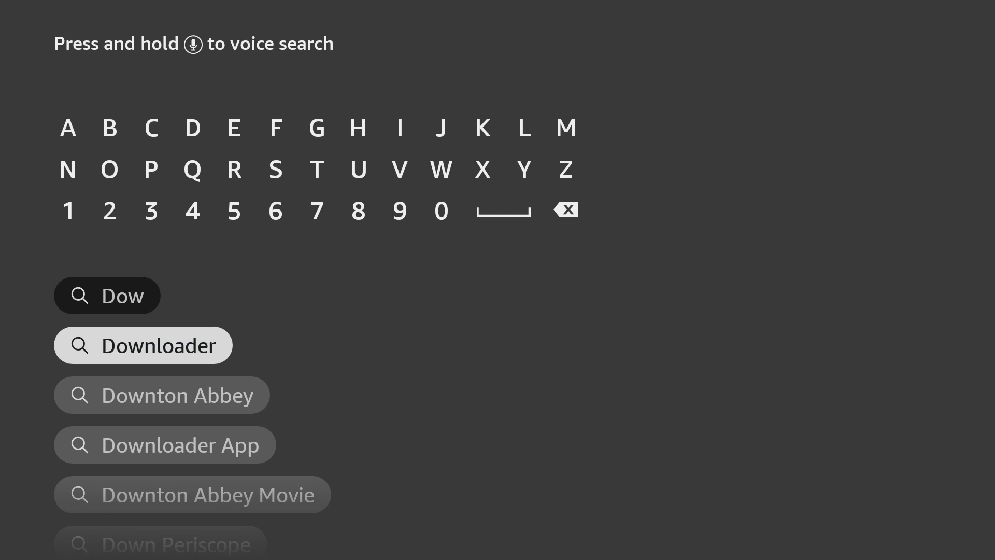
{"action": "key", "text": "Return"}
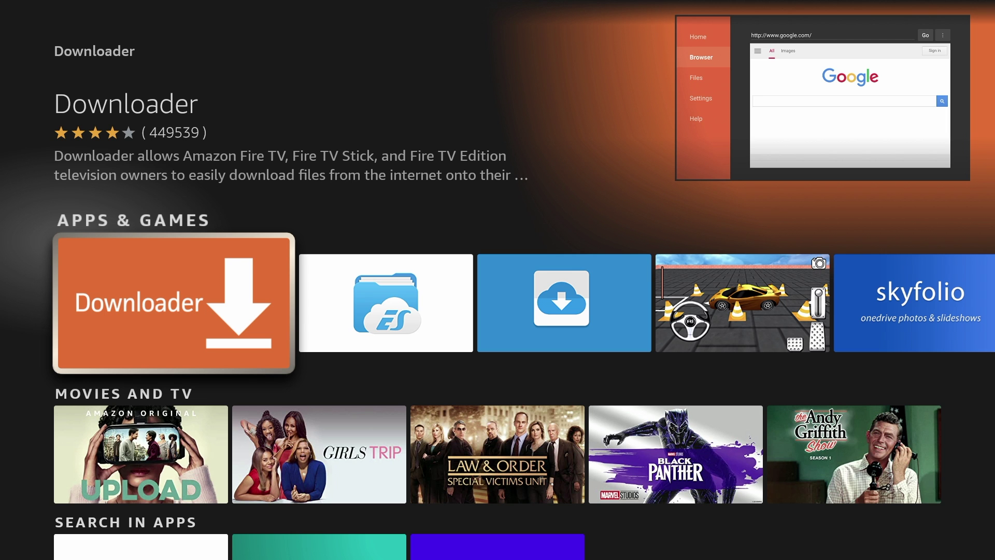
{"action": "key", "text": "Return"}
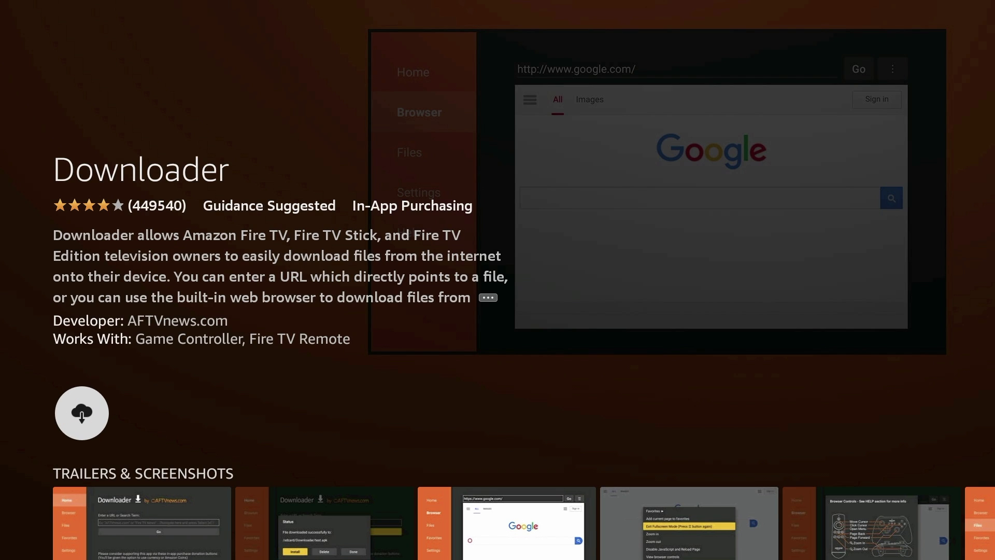
{"action": "key", "text": "Return"}
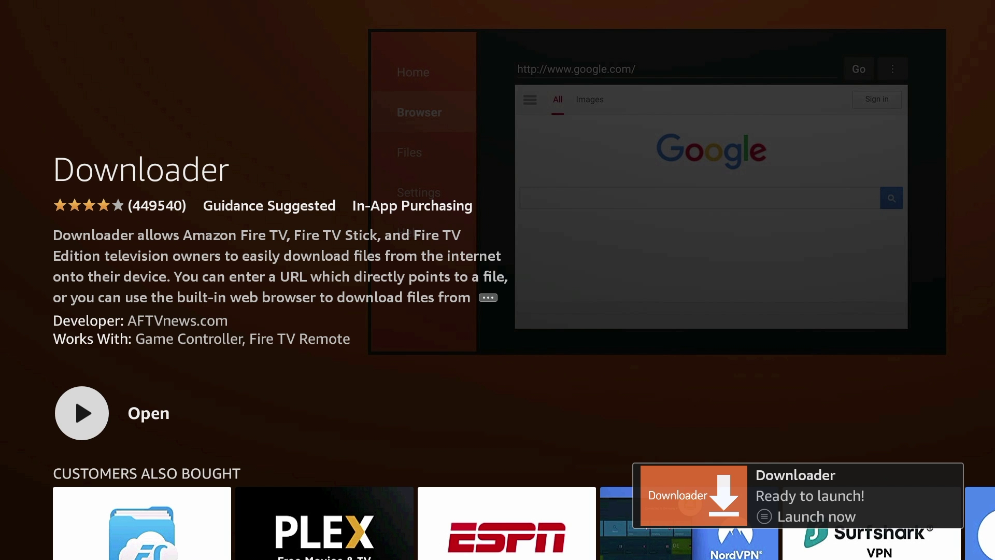
- Launch Downloader, allow file access, and dismiss the Quick Start Guide
{"action": "key", "text": "Return"}
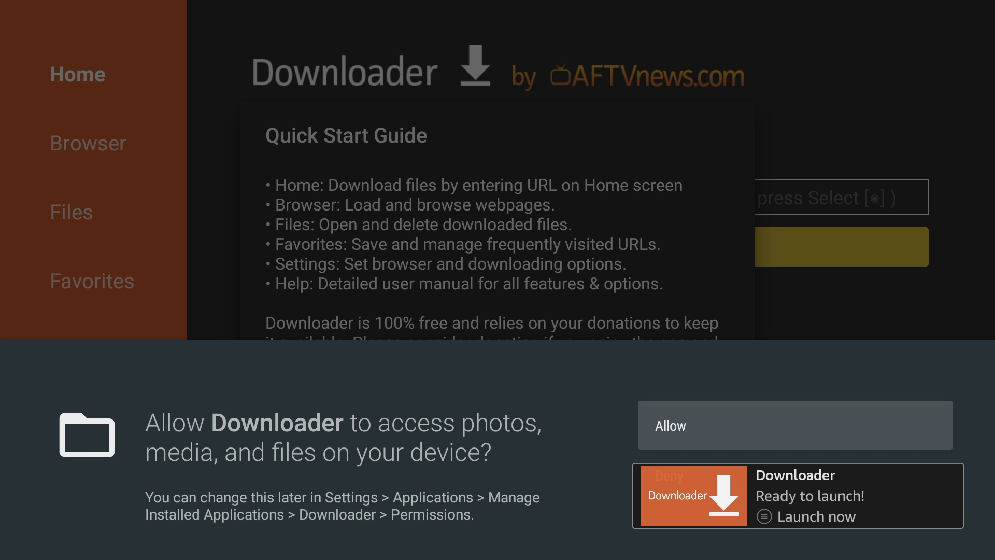
{"action": "key", "text": "Return"}
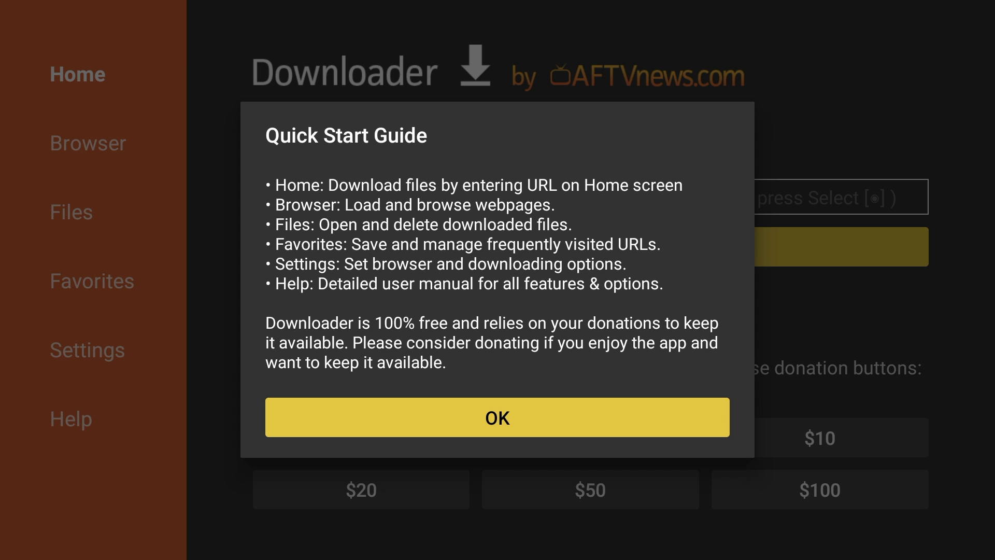
{"action": "key", "text": "Return"}
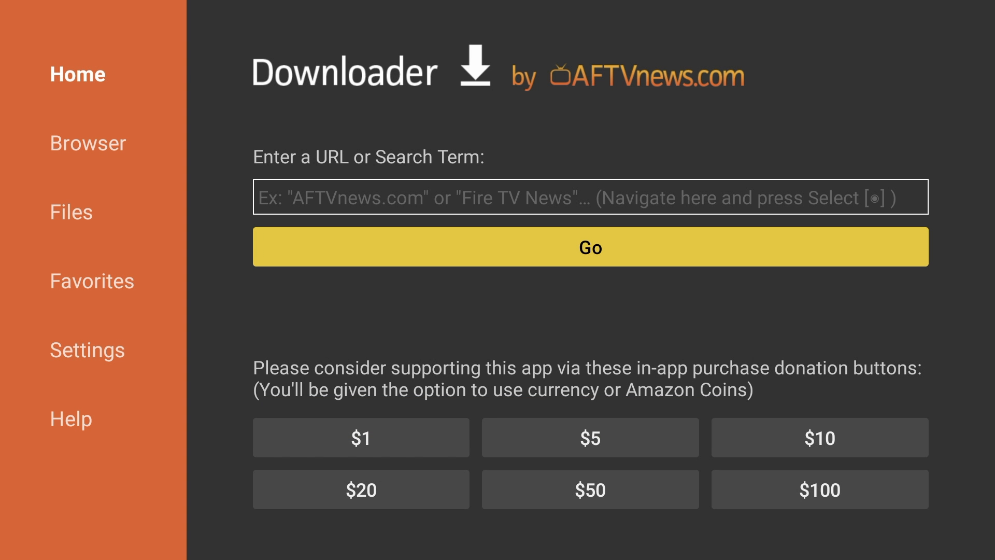
- Enter bit.ly/reodl in the URL field and submit it with Go
{"action": "key", "text": "Up"}
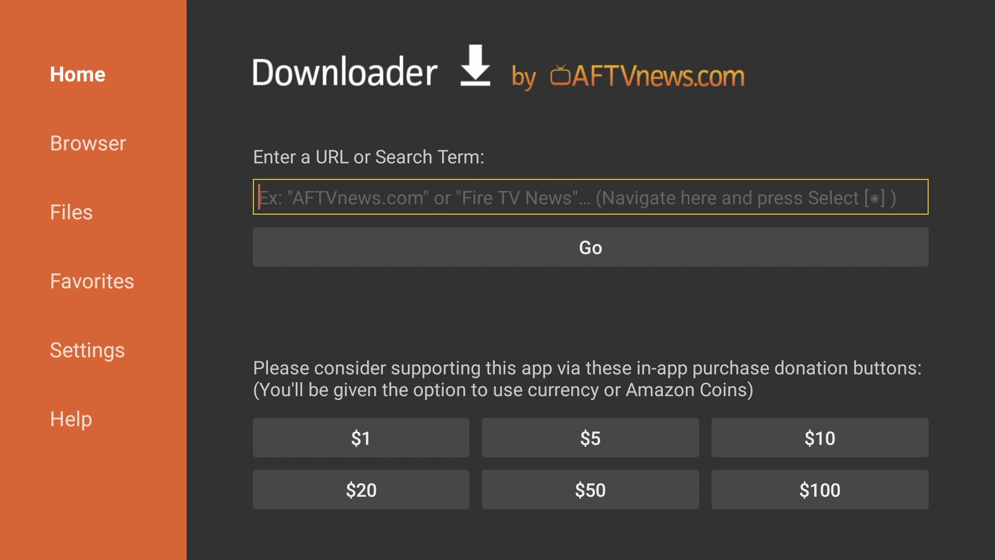
{"action": "key", "text": "Return"}
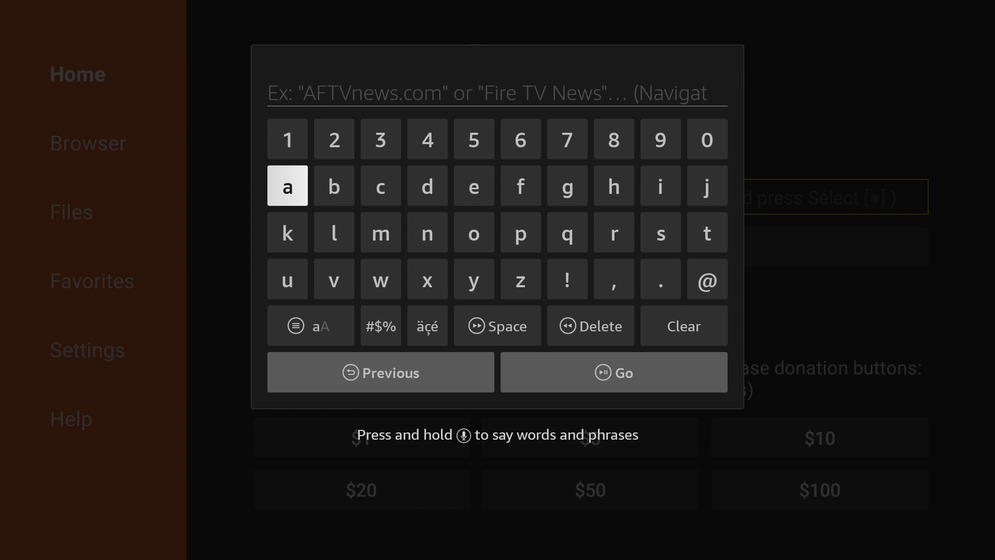
{"action": "type", "text": "bit.ly/reodl"}
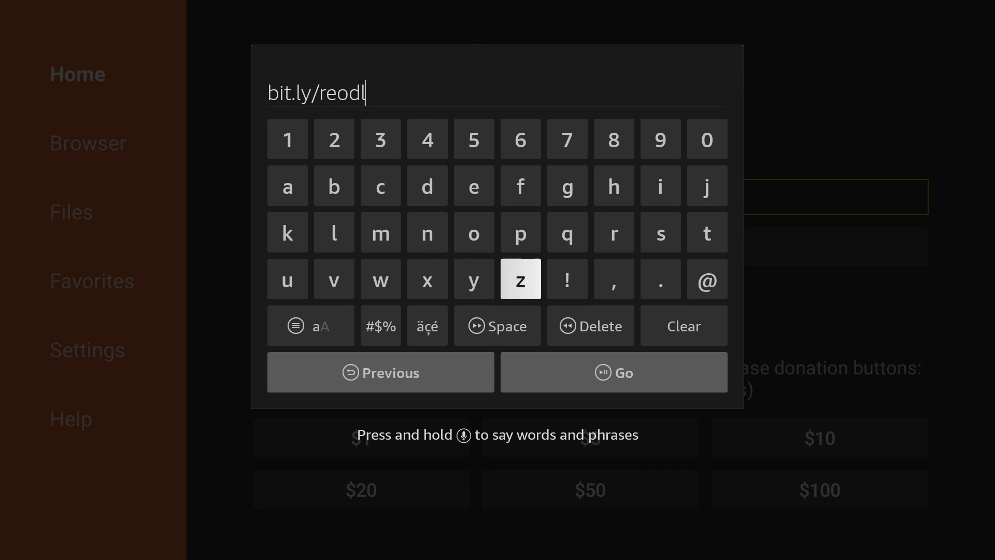
{"action": "key", "text": "Down"}
{"action": "key", "text": "Down"}
{"action": "key", "text": "Right"}
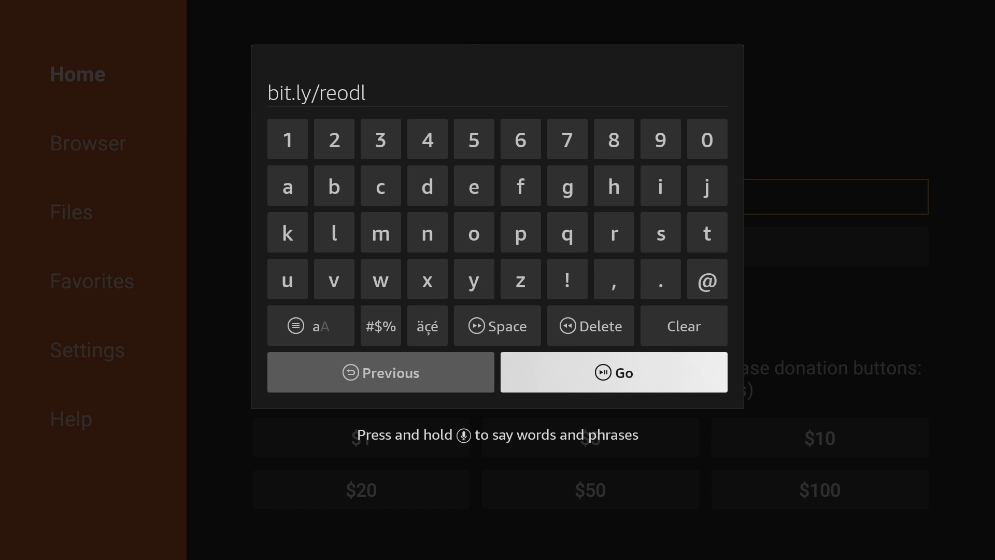
{"action": "key", "text": "Return"}
{"action": "key", "text": "Return"}
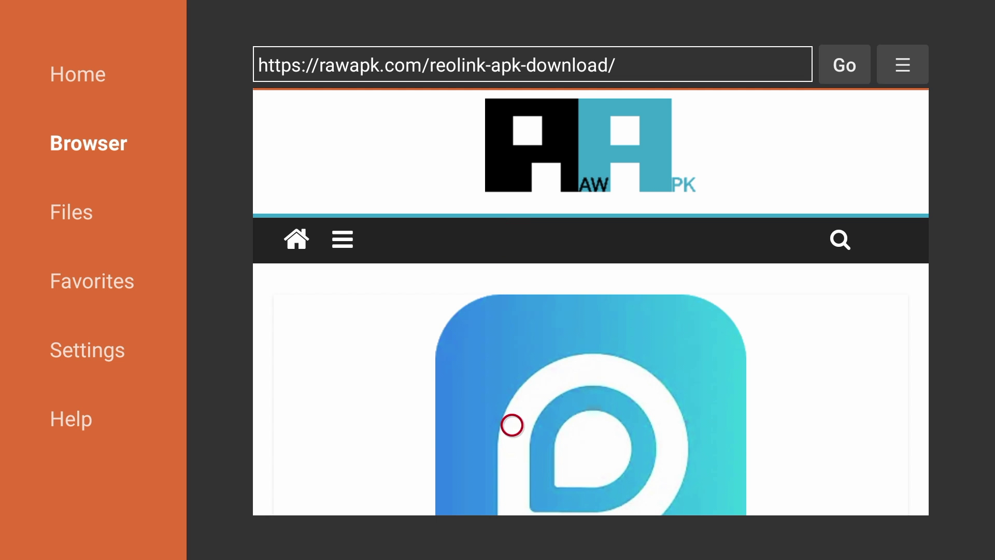
{"action": "scroll", "coordinate": [512, 495], "scroll_direction": "down", "scroll_amount": 1}
{"action": "scroll", "coordinate": [512, 494], "scroll_direction": "down", "scroll_amount": 3}
{"action": "scroll", "coordinate": [512, 493], "scroll_direction": "down", "scroll_amount": 2}
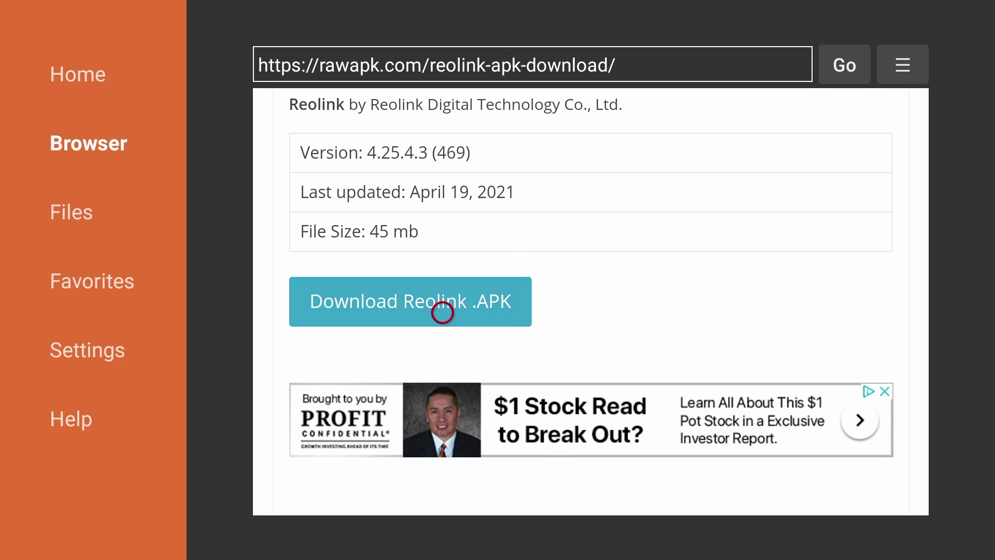
- Download the Reolink APK from the rawapk page and start installing it
{"action": "left_click", "coordinate": [442, 312]}
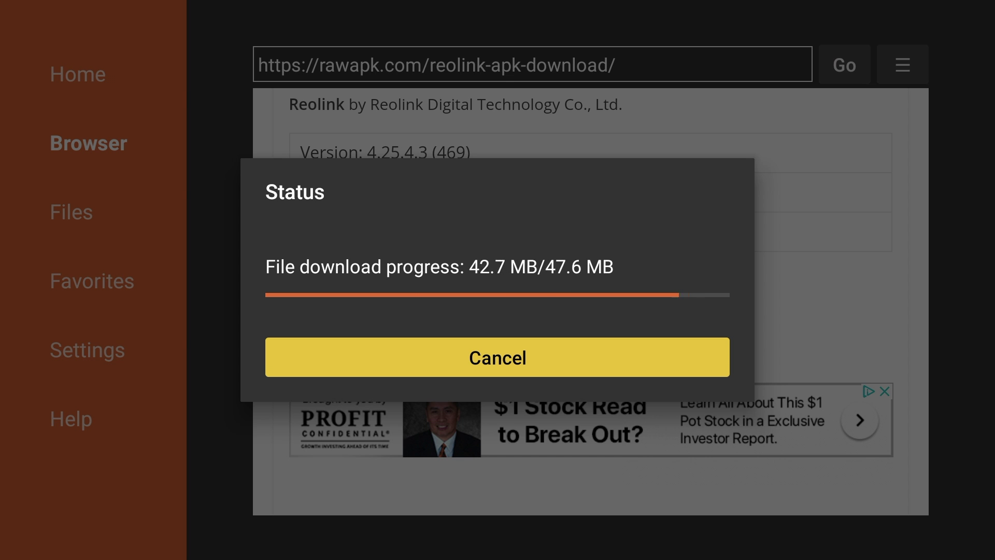
{"action": "key", "text": "Return"}
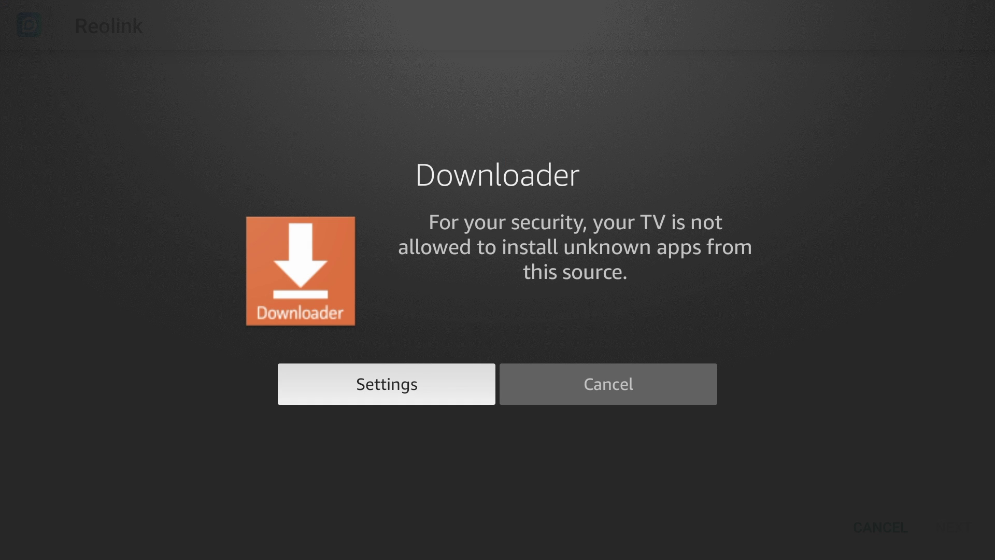
- Turn Downloader ON under Developer Options > Install unknown apps and go back
{"action": "key", "text": "Return"}
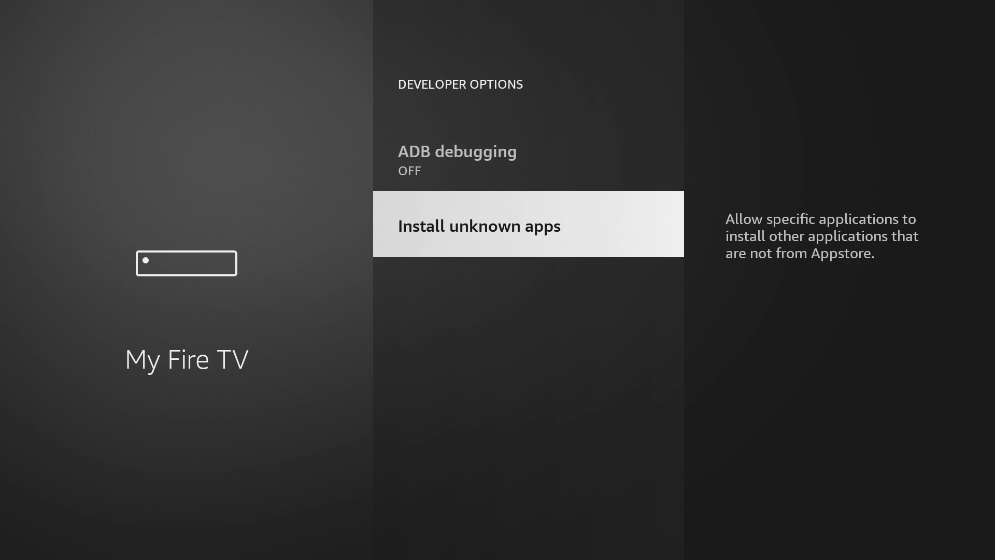
{"action": "key", "text": "Return"}
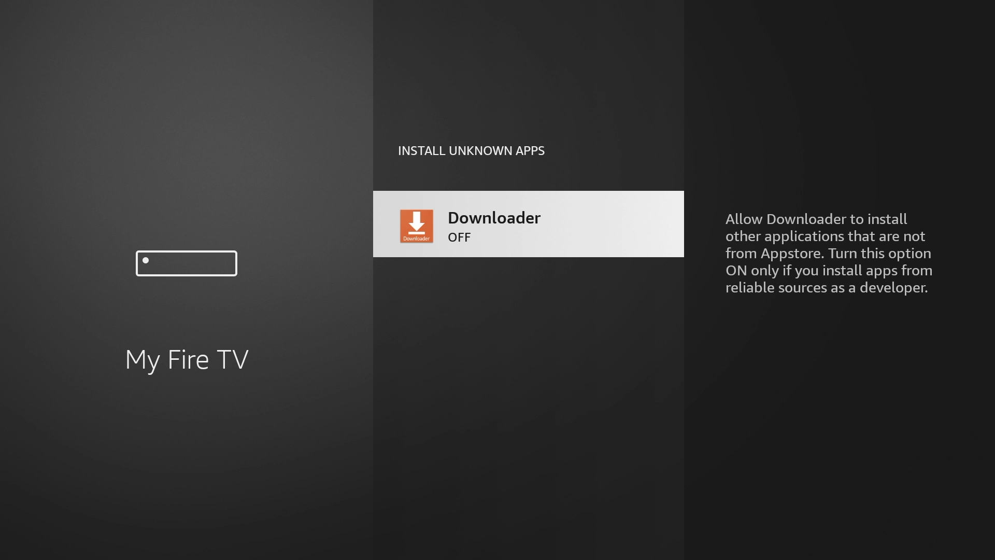
{"action": "key", "text": "Return"}
{"action": "key", "text": "Escape"}
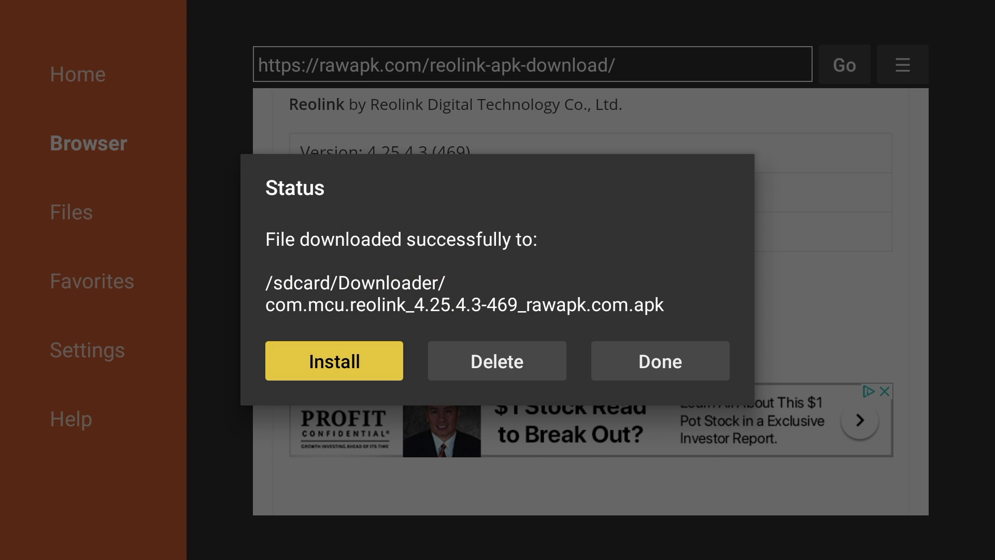
- Install the Reolink APK from the Status dialog and finish with Done
{"action": "key", "text": "Return"}
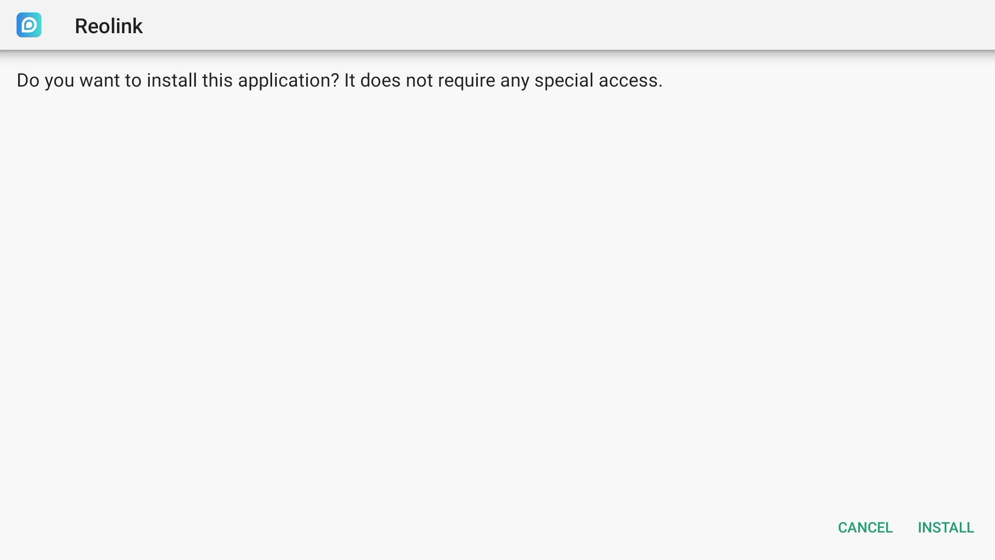
{"action": "key", "text": "Right"}
{"action": "key", "text": "Return"}
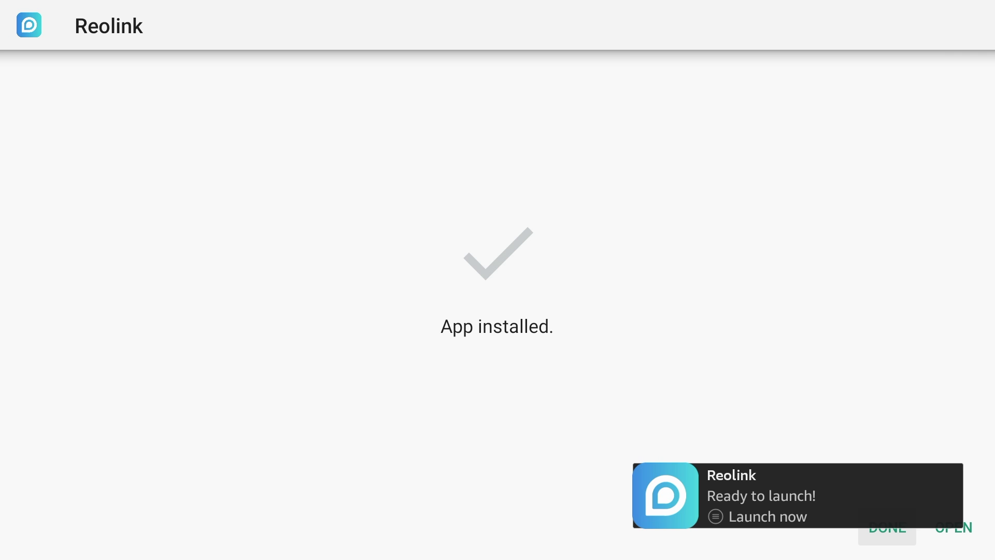
{"action": "key", "text": "Return"}
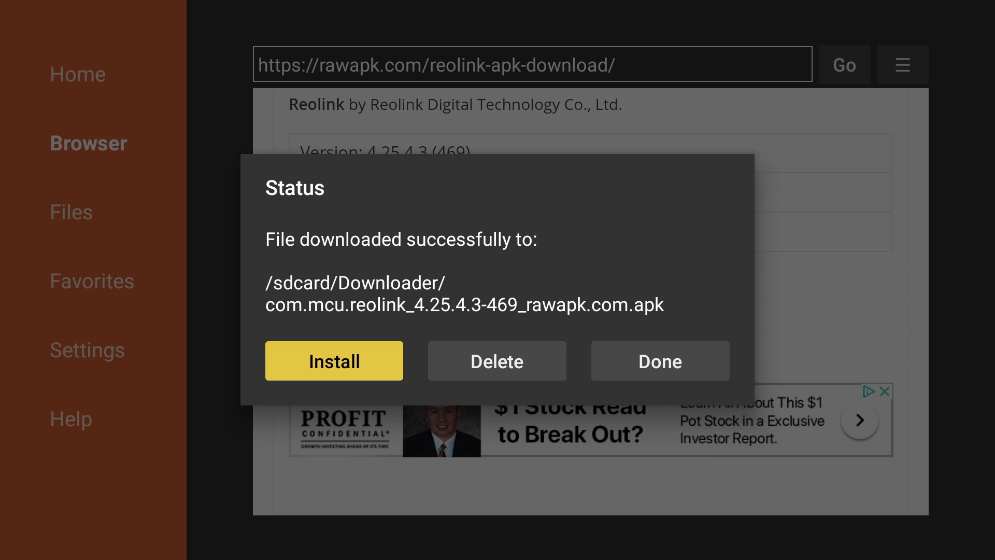
- Delete the downloaded Reolink APK file and confirm the deletion
{"action": "key", "text": "Right"}
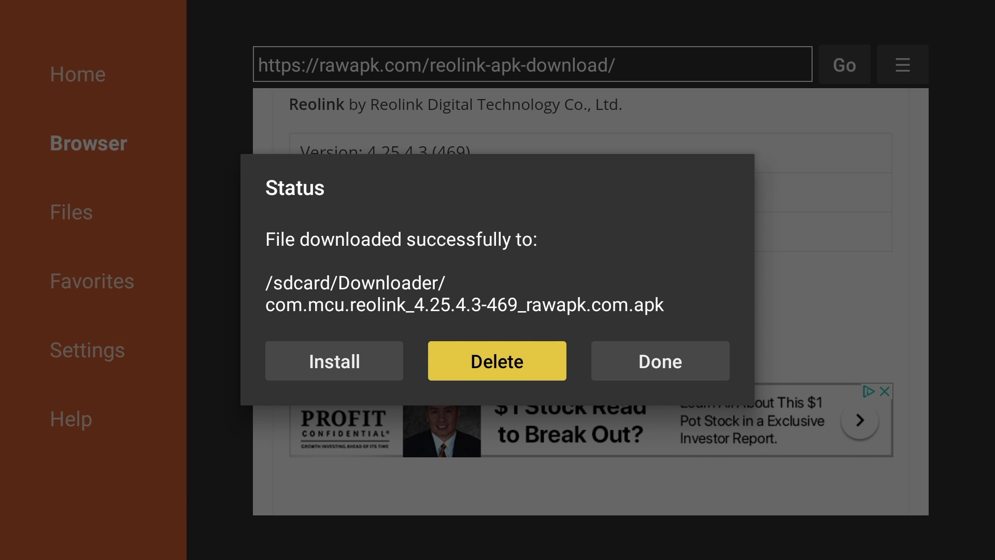
{"action": "key", "text": "Return"}
{"action": "key", "text": "Left"}
{"action": "key", "text": "Return"}
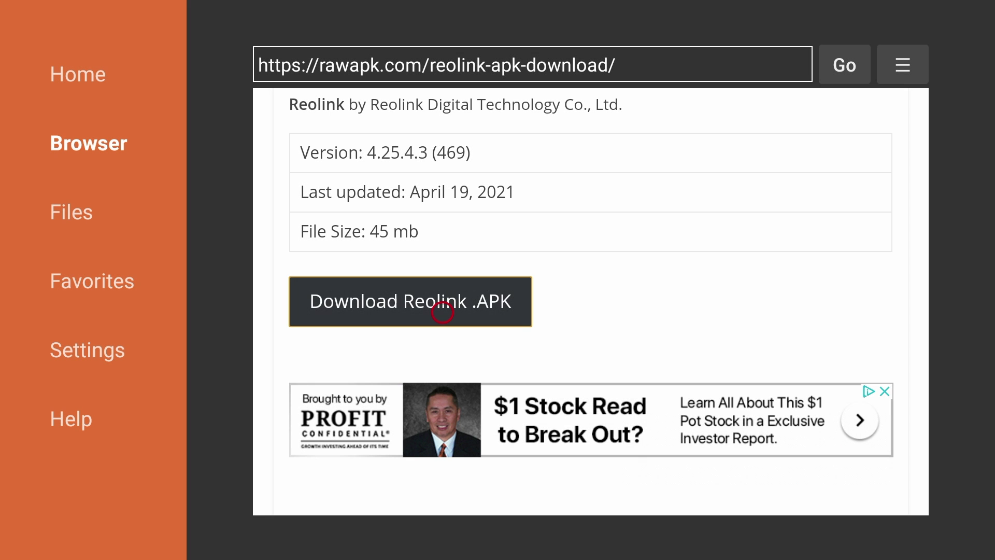
- From Home, open the apps grid and move the Reolink tile to the front
{"action": "key", "text": "Home"}
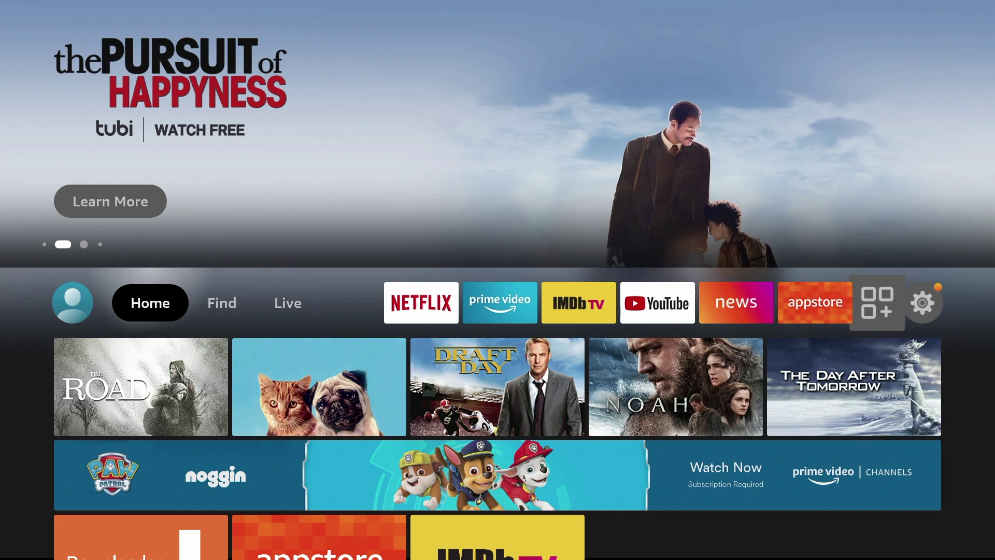
{"action": "key", "text": "Right"}
{"action": "key", "text": "Right"}
{"action": "key", "text": "Right"}
{"action": "key", "text": "Right"}
{"action": "key", "text": "Right"}
{"action": "key", "text": "Right"}
{"action": "key", "text": "Right"}
{"action": "key", "text": "Right"}
{"action": "key", "text": "Right"}
{"action": "key", "text": "Return"}
{"action": "key", "text": "Down"}
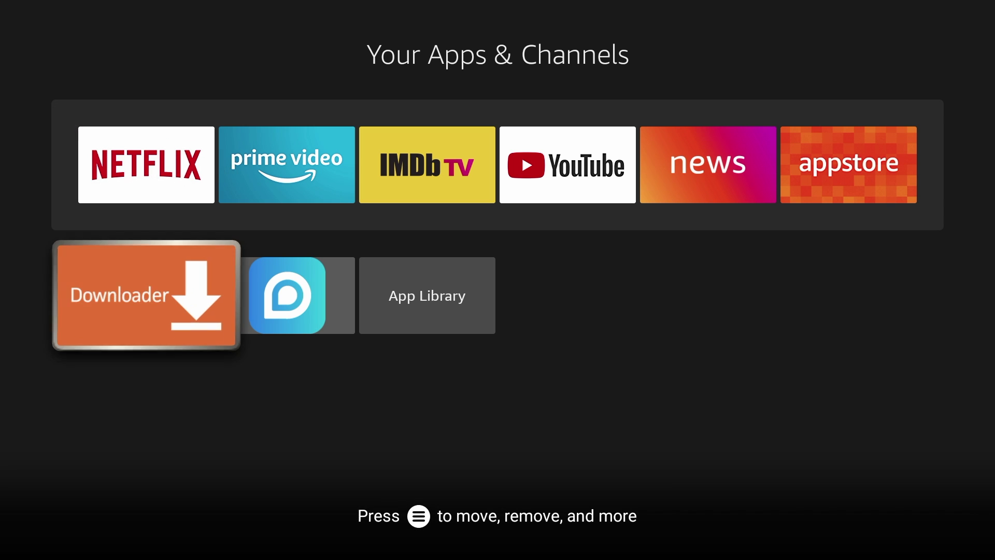
{"action": "key", "text": "Right"}
{"action": "key", "text": "Menu"}
{"action": "key", "text": "Down"}
{"action": "key", "text": "Return"}
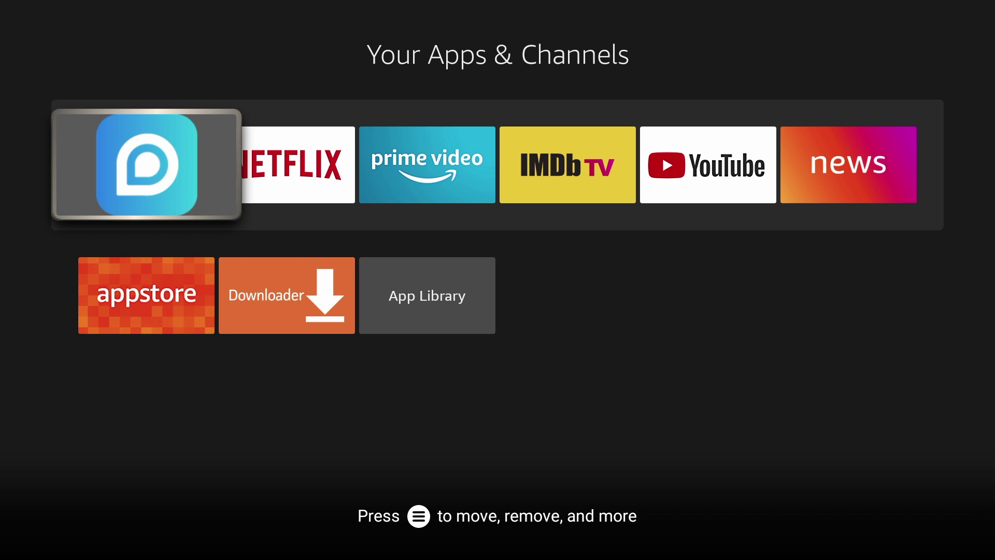
{"action": "key", "text": "Escape"}
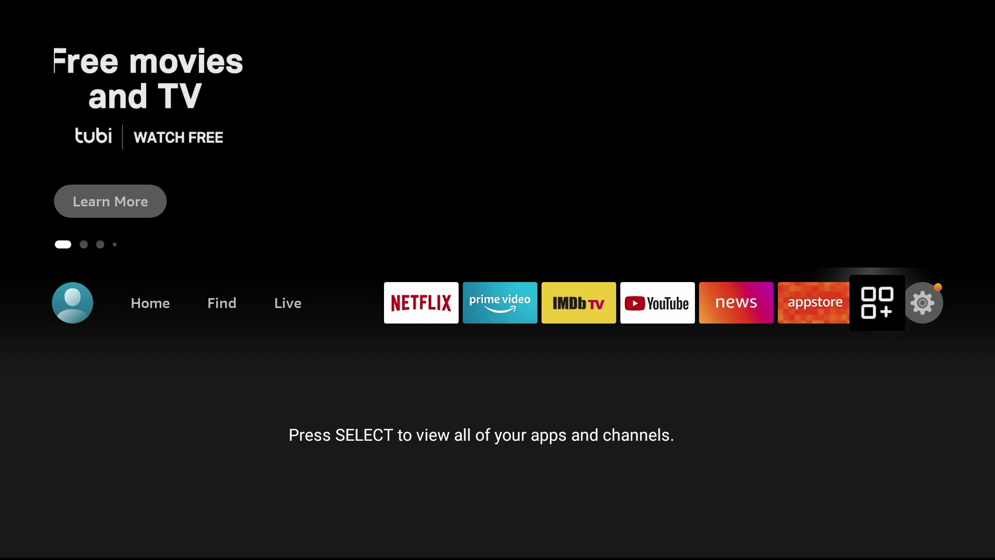
- Pair Macbook's Mouse under Controllers & Bluetooth Devices, then return to Home
{"action": "key", "text": "Right"}
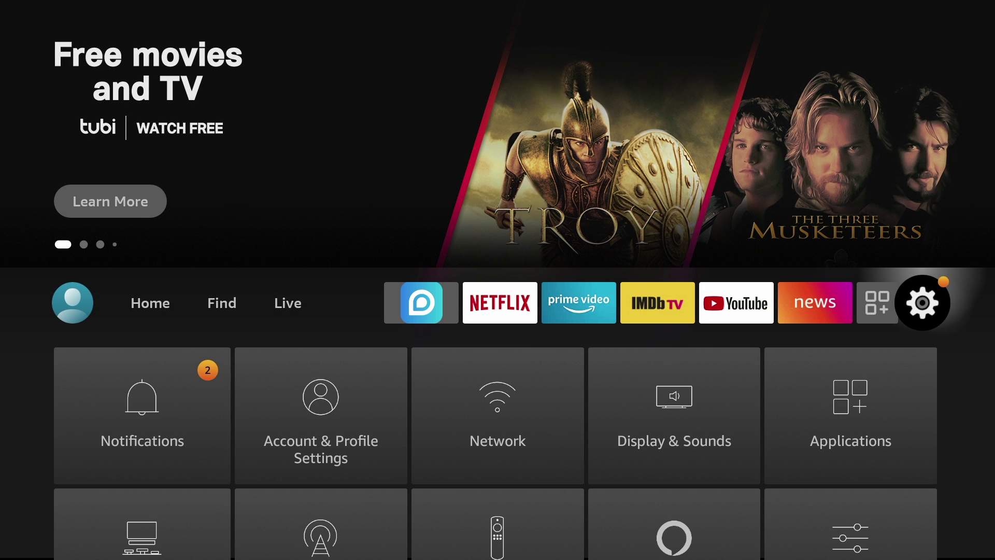
{"action": "key", "text": "Down"}
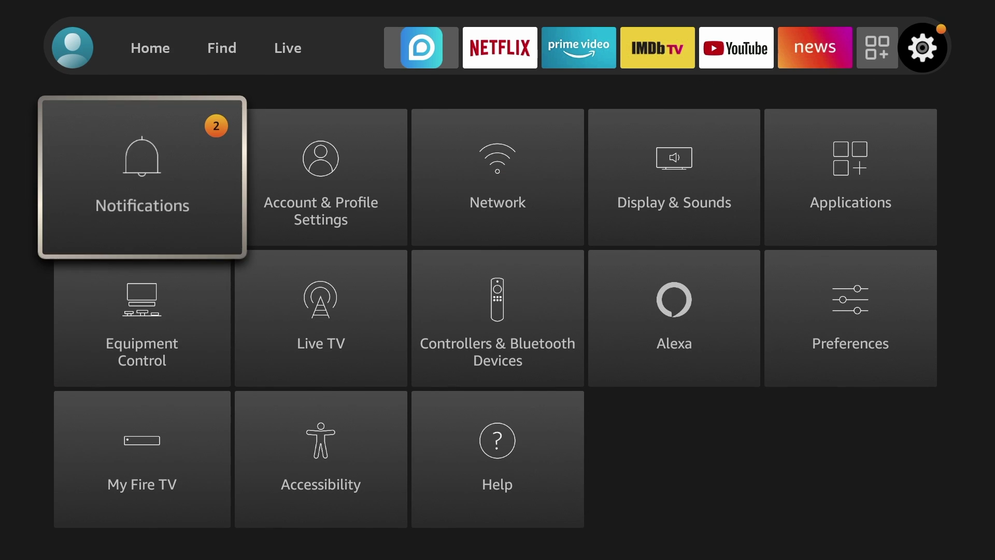
{"action": "key", "text": "Down"}
{"action": "key", "text": "Right"}
{"action": "key", "text": "Right"}
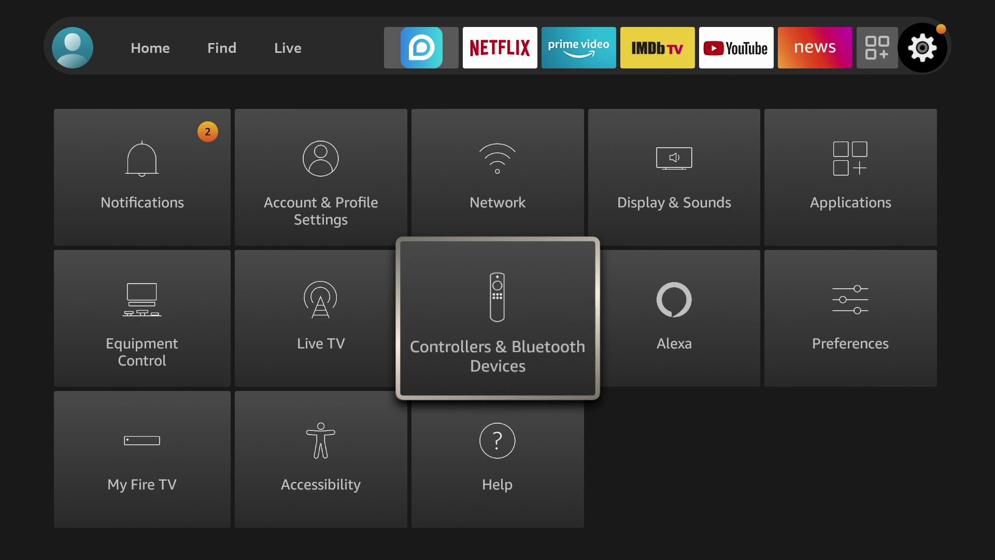
{"action": "key", "text": "Return"}
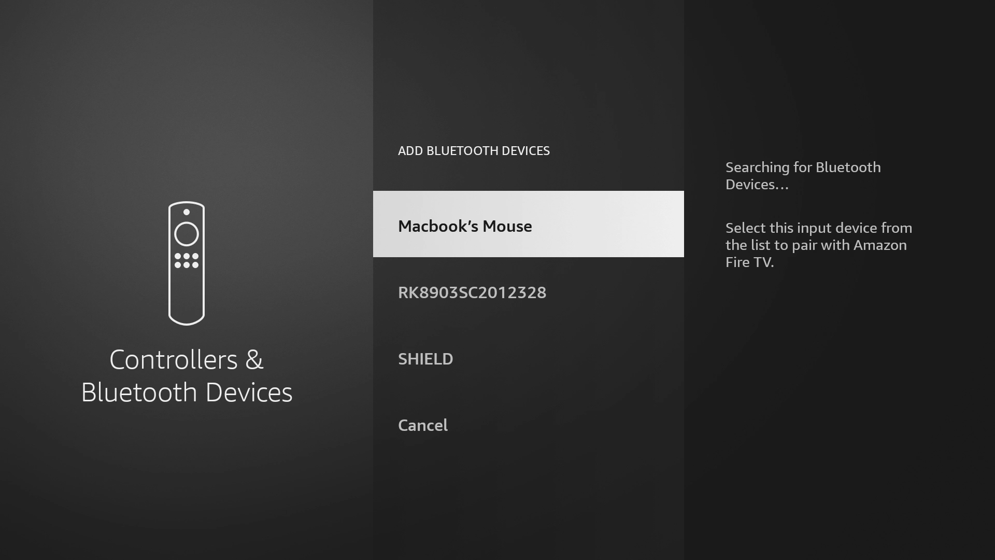
{"action": "key", "text": "Return"}
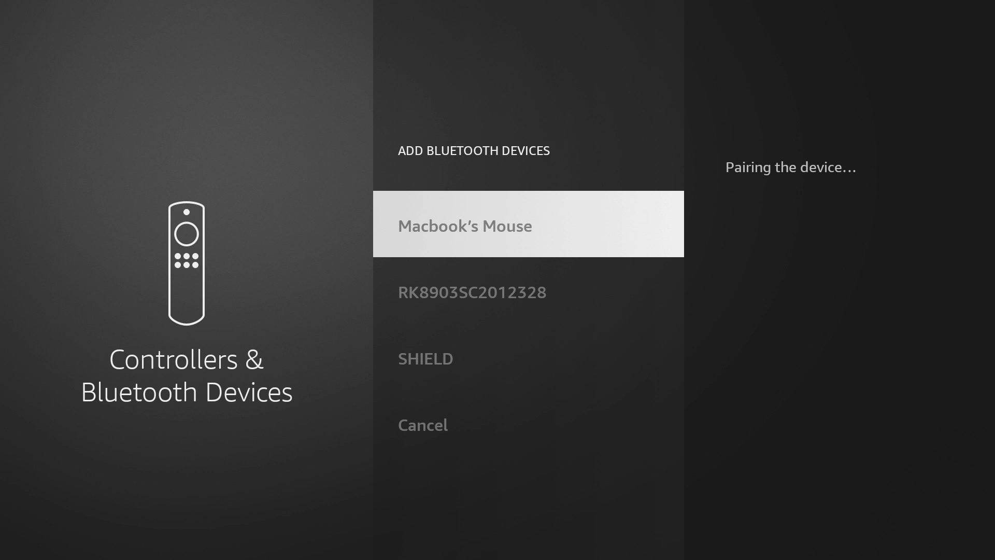
{"action": "key", "text": "Home"}
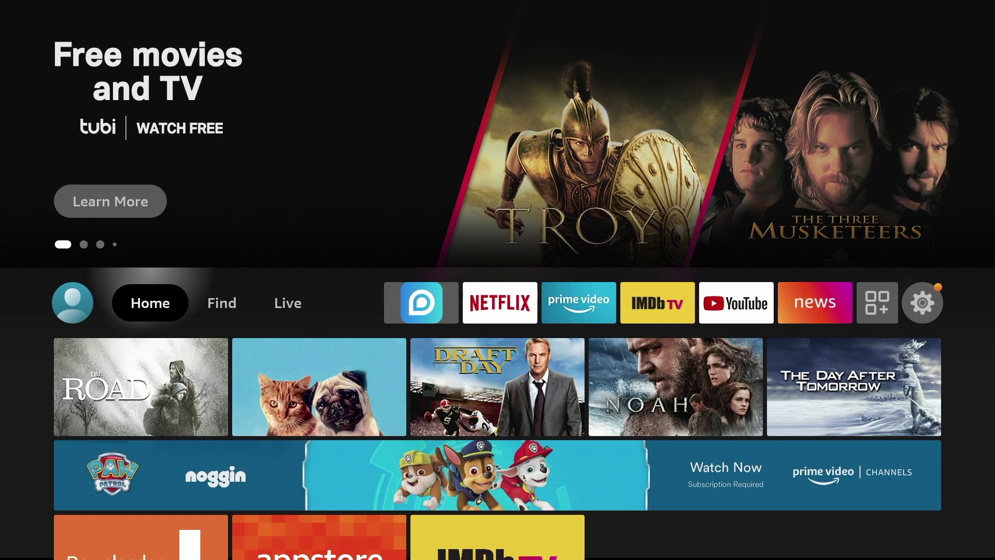
{"action": "key", "text": "Up"}
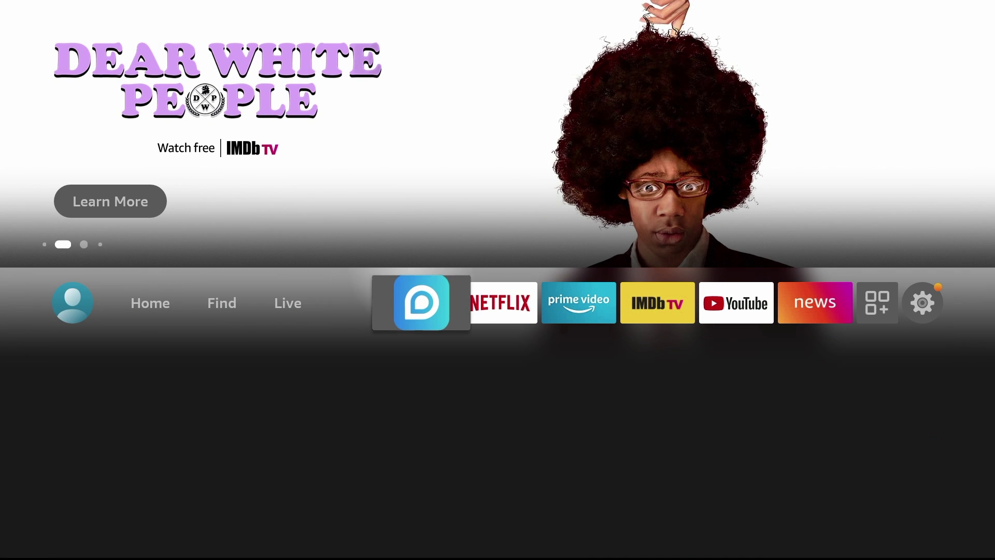
- Launch Reolink, dismiss the file-access prompt, and open the Channel 01 login
{"action": "key", "text": "Return"}
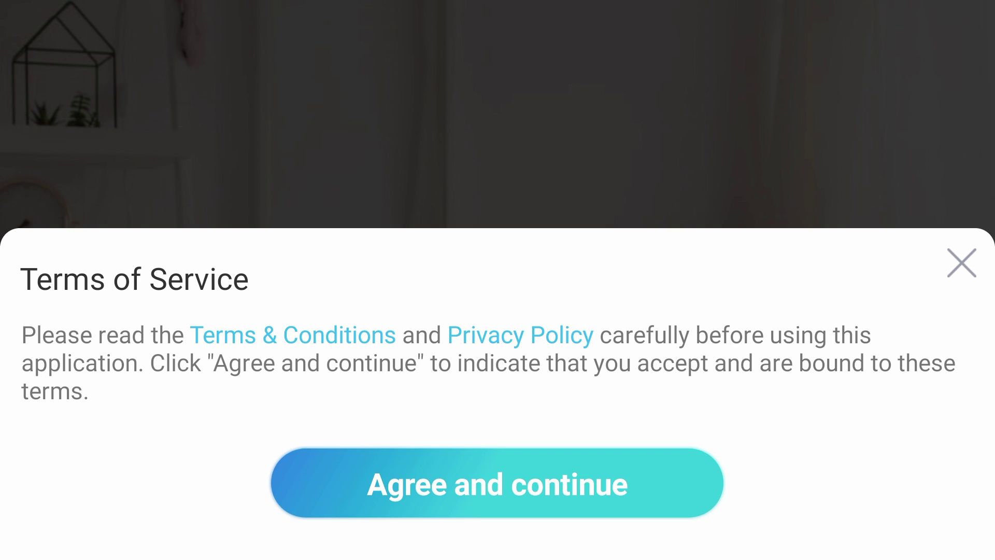
{"action": "key", "text": "Return"}
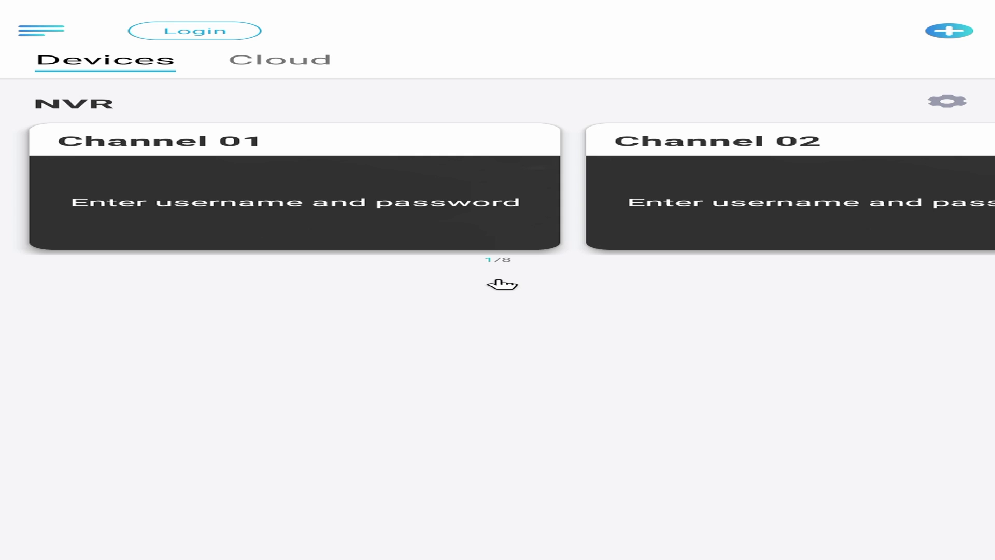
{"action": "left_click", "coordinate": [379, 214]}
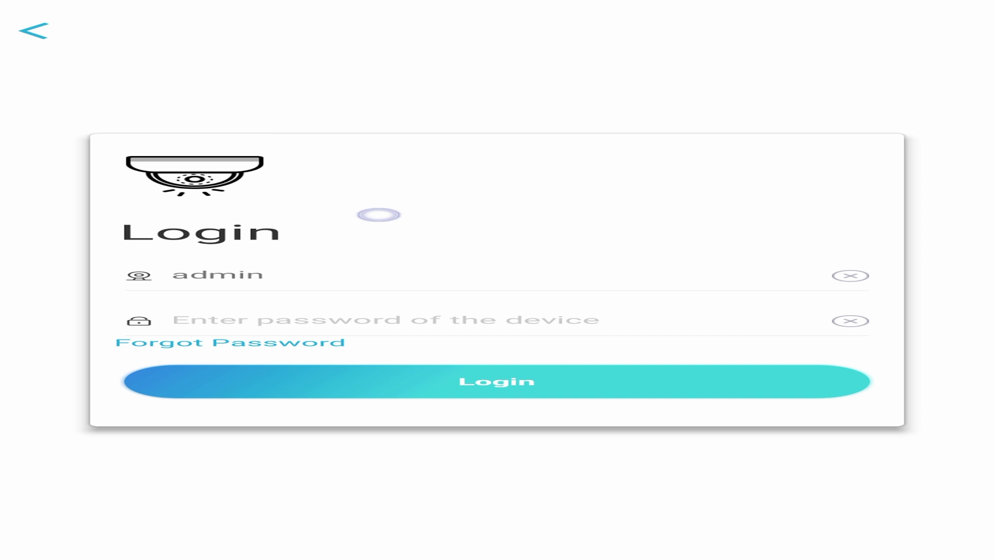